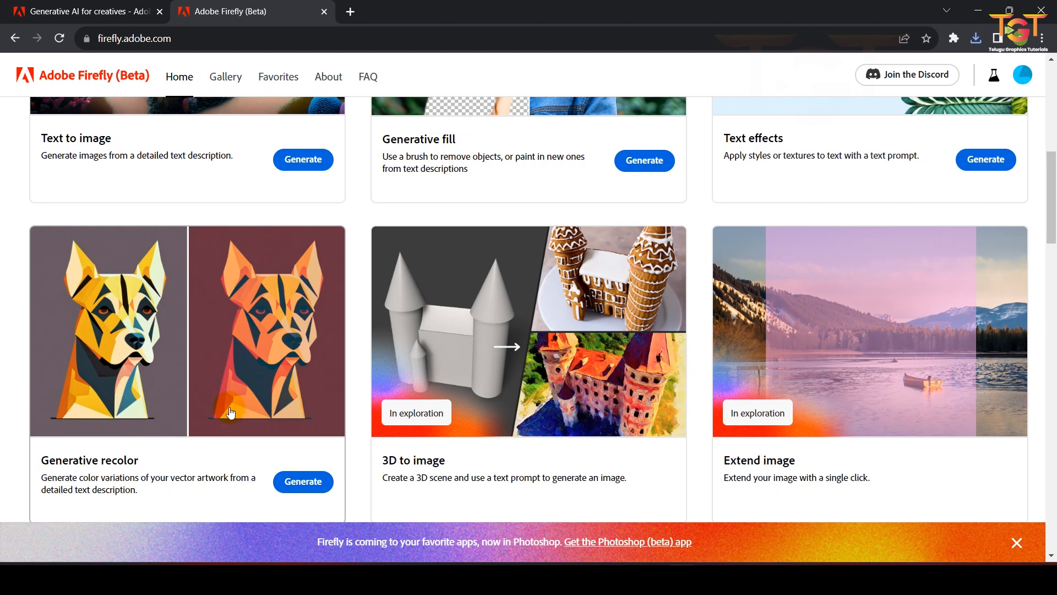
# Step: Open the Generative recolor tool from the Firefly home page
pyautogui.scroll(5, 231, 414)
pyautogui.scroll(-1, 217, 402)
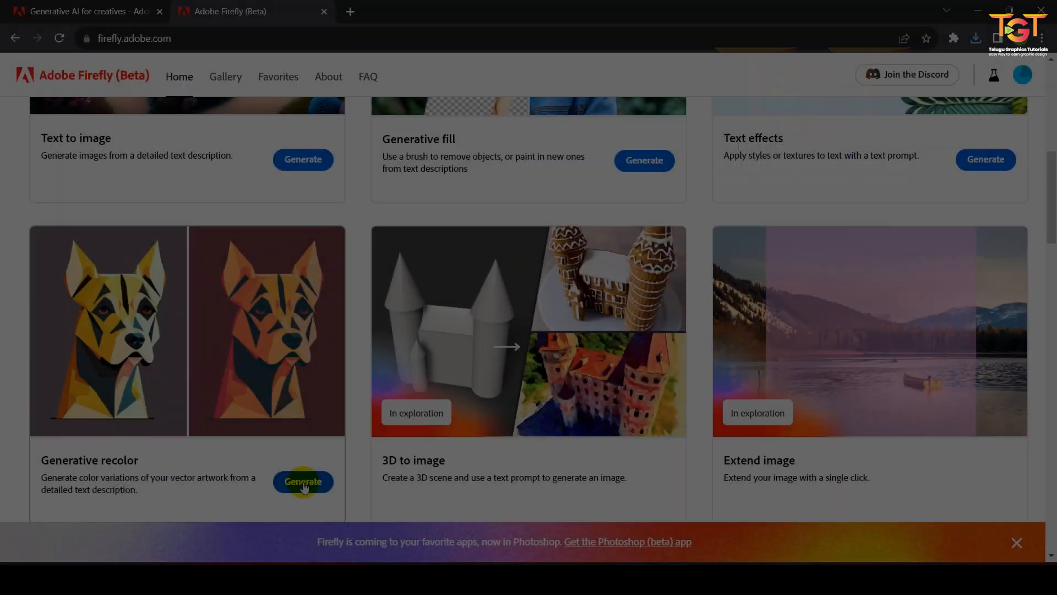
pyautogui.click(300, 482)
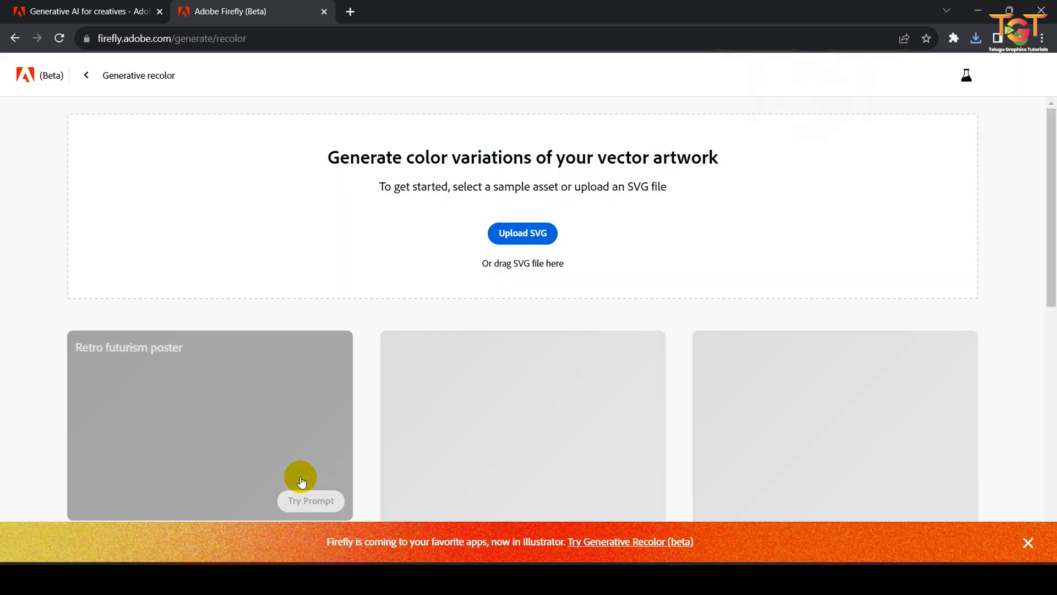
# Step: Browse the sample artworks and open the "Sakura in the snow" landscape sample
pyautogui.scroll(-10, 317, 390)
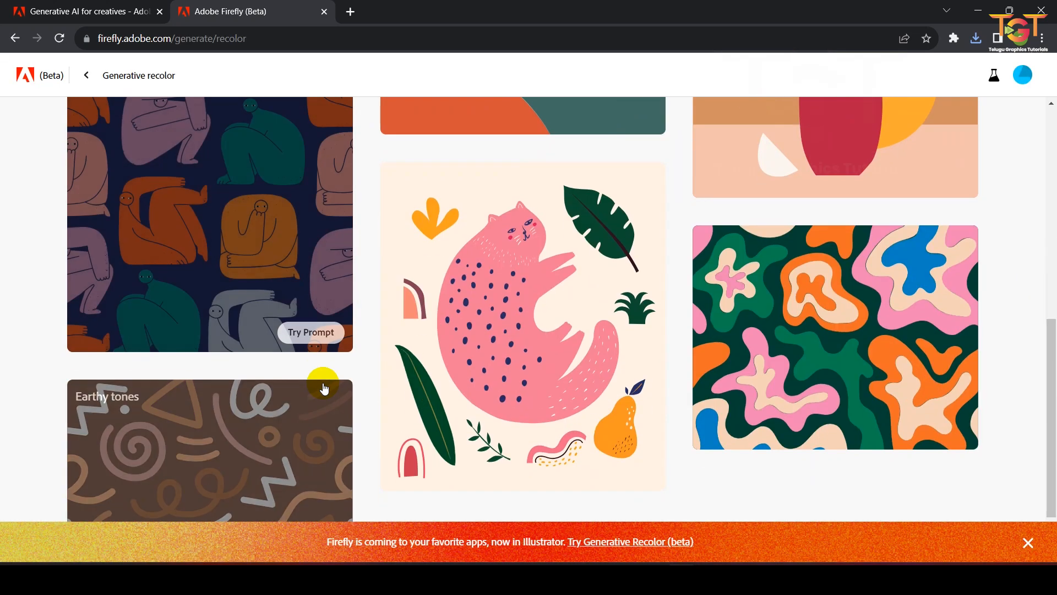
pyautogui.scroll(7, 596, 332)
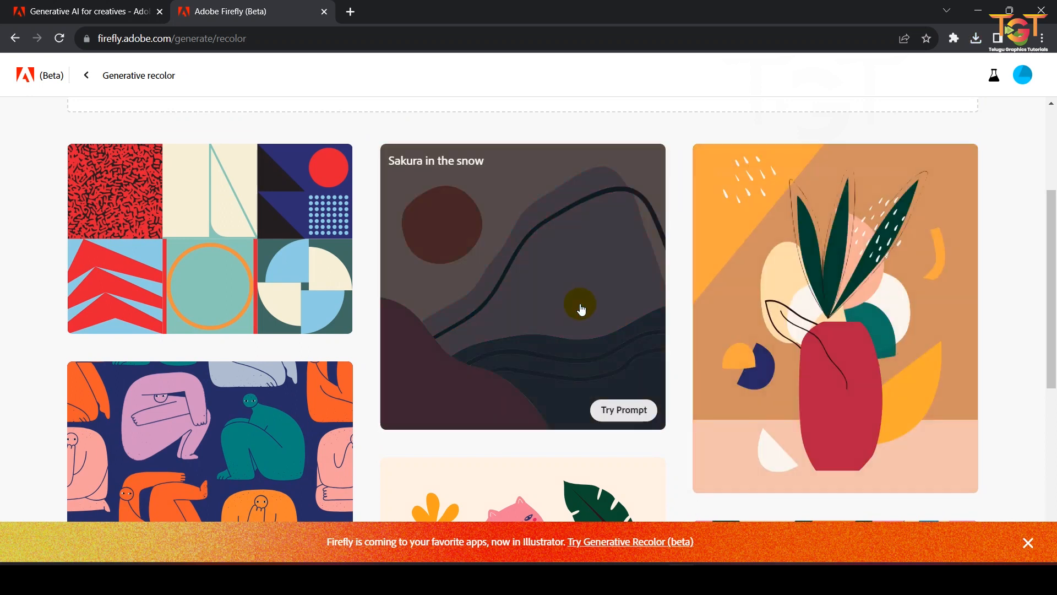
pyautogui.scroll(1, 581, 308)
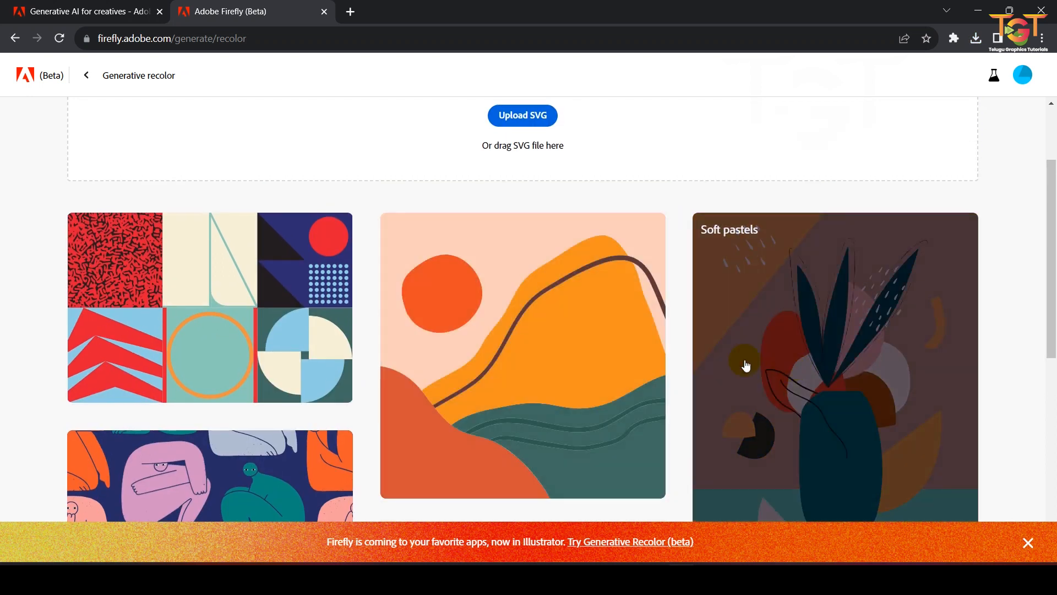
pyautogui.scroll(-3, 478, 342)
pyautogui.click(477, 251)
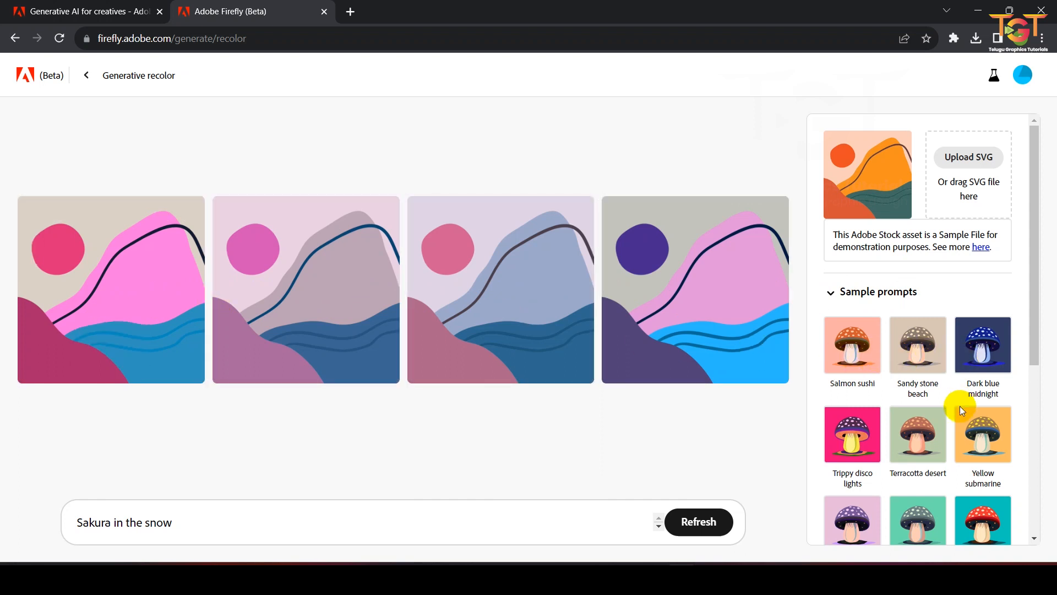
# Step: Apply the Lavender storm sample prompt to the artwork
pyautogui.scroll(-3, 960, 401)
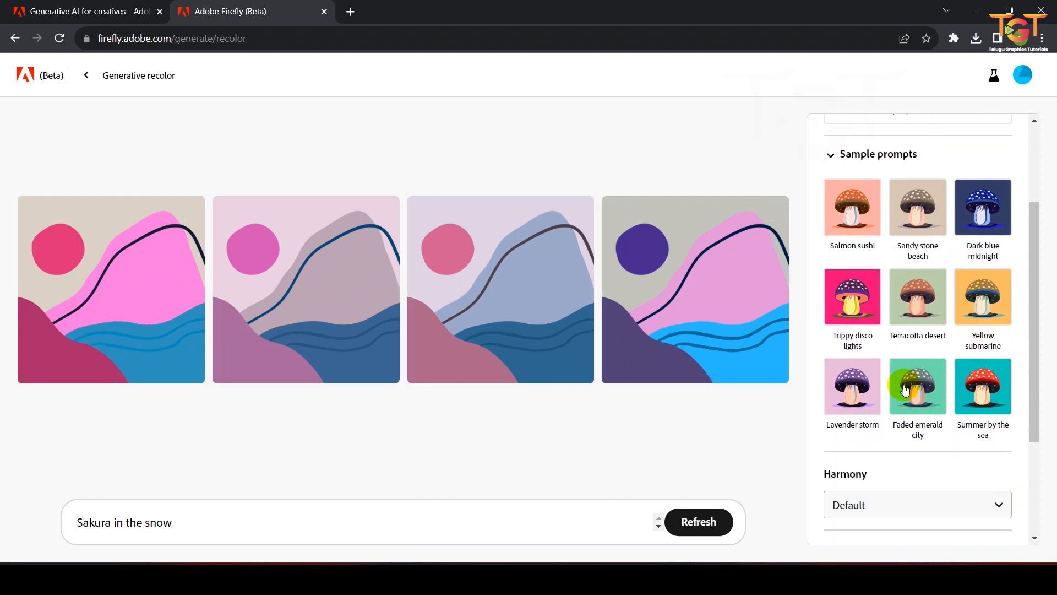
pyautogui.click(850, 390)
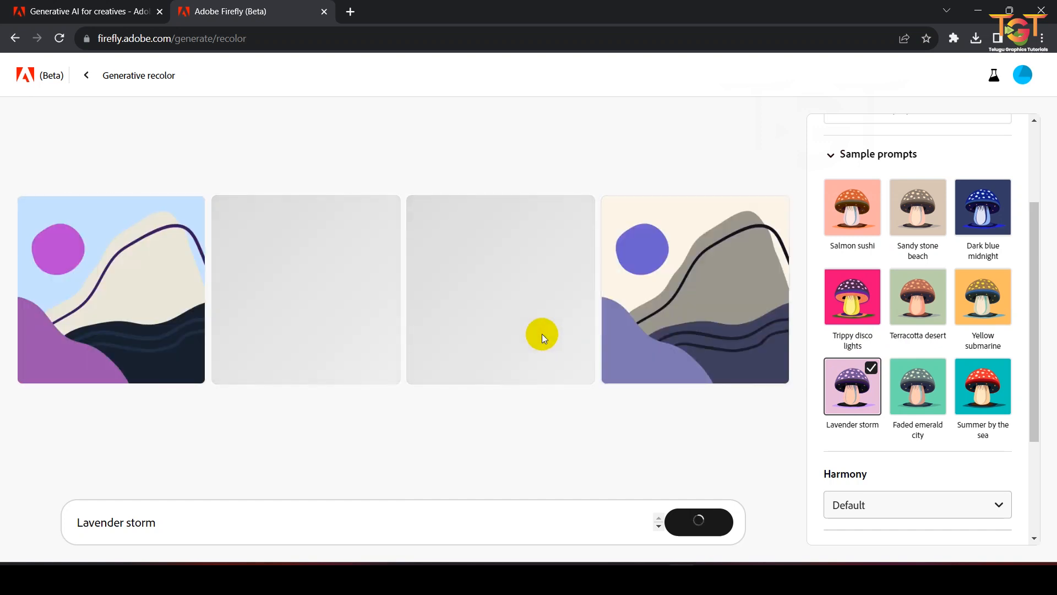
# Step: Switch the color harmony to Complementary and then to Analogous
pyautogui.scroll(-3, 862, 401)
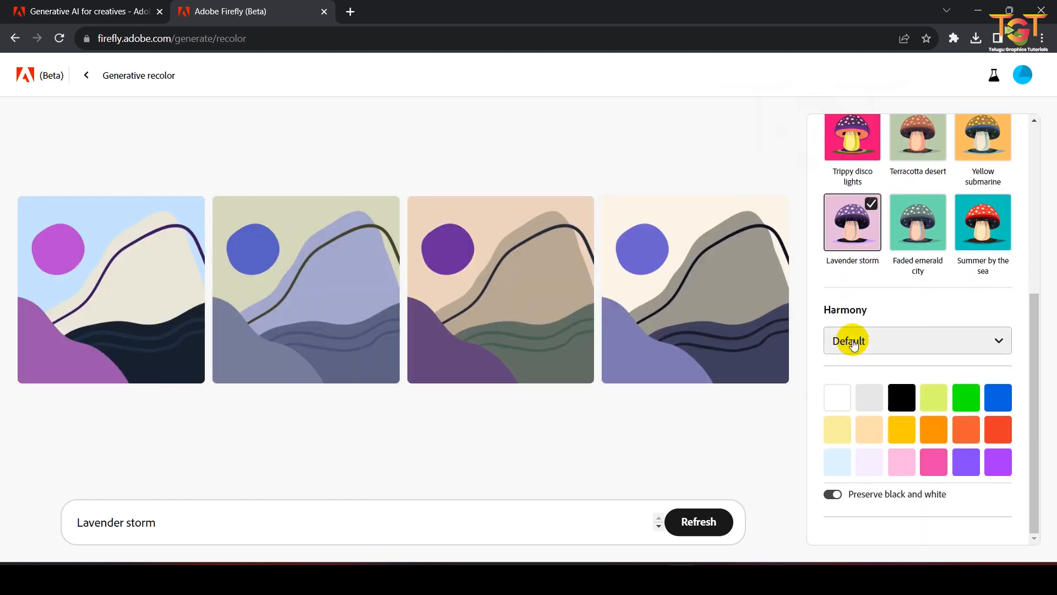
pyautogui.click(908, 336)
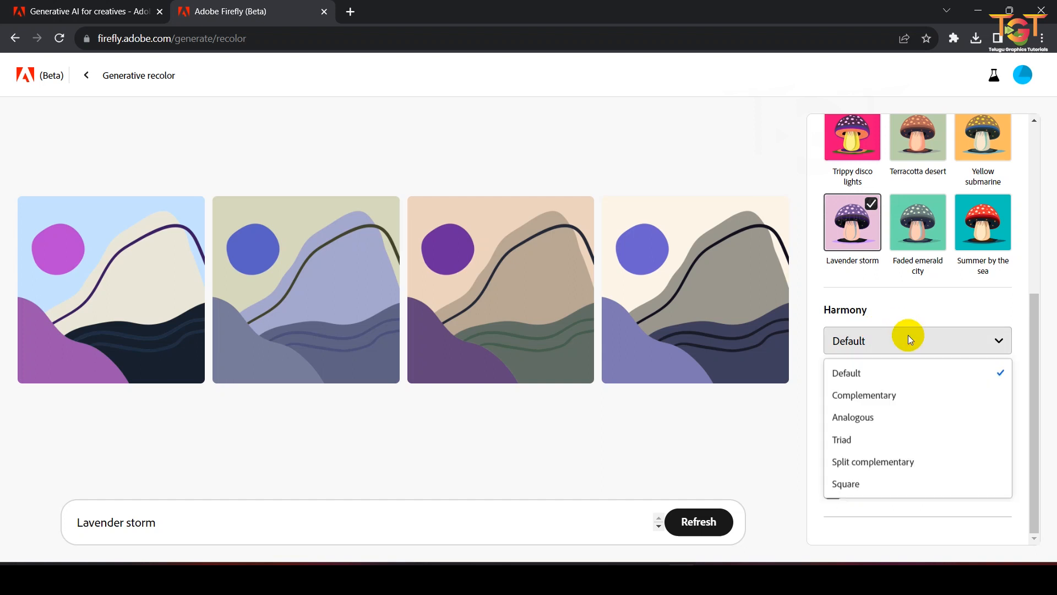
pyautogui.click(870, 403)
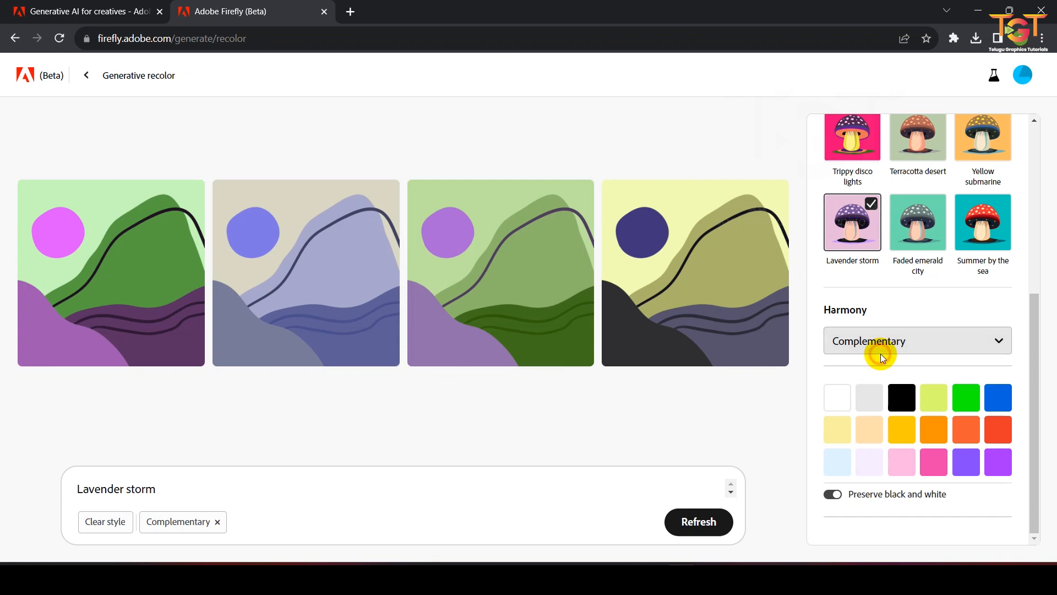
pyautogui.click(880, 350)
pyautogui.click(869, 415)
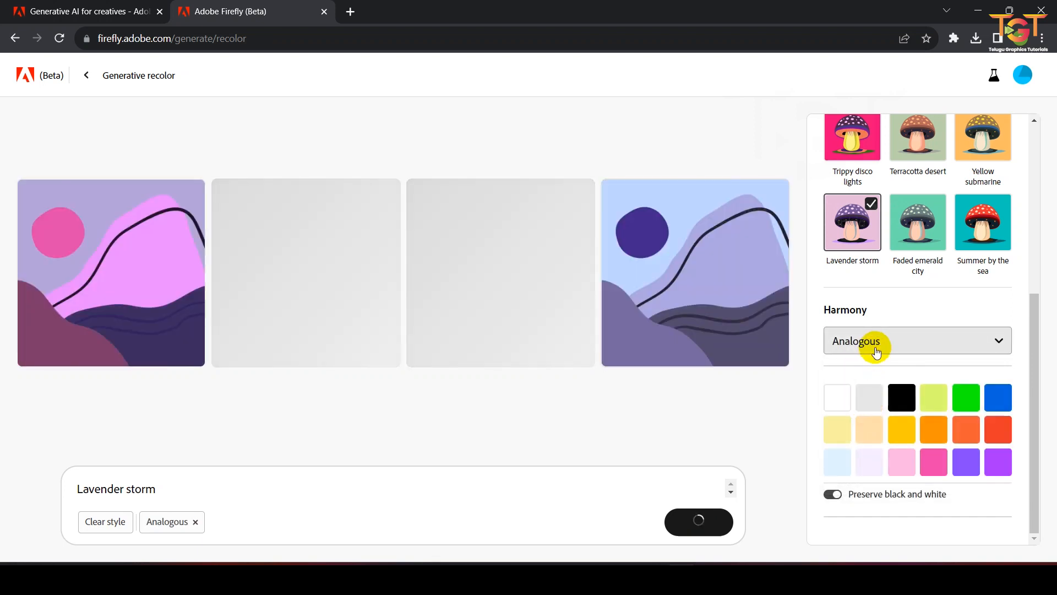
# Step: Switch the color harmony to Split complementary and then to Square
pyautogui.click(876, 343)
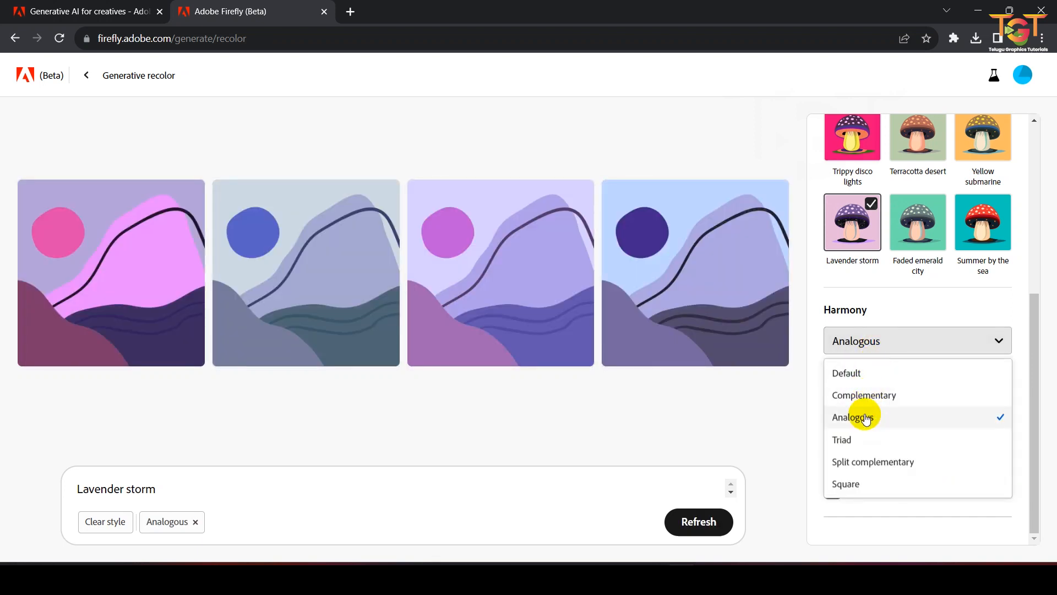
pyautogui.click(866, 415)
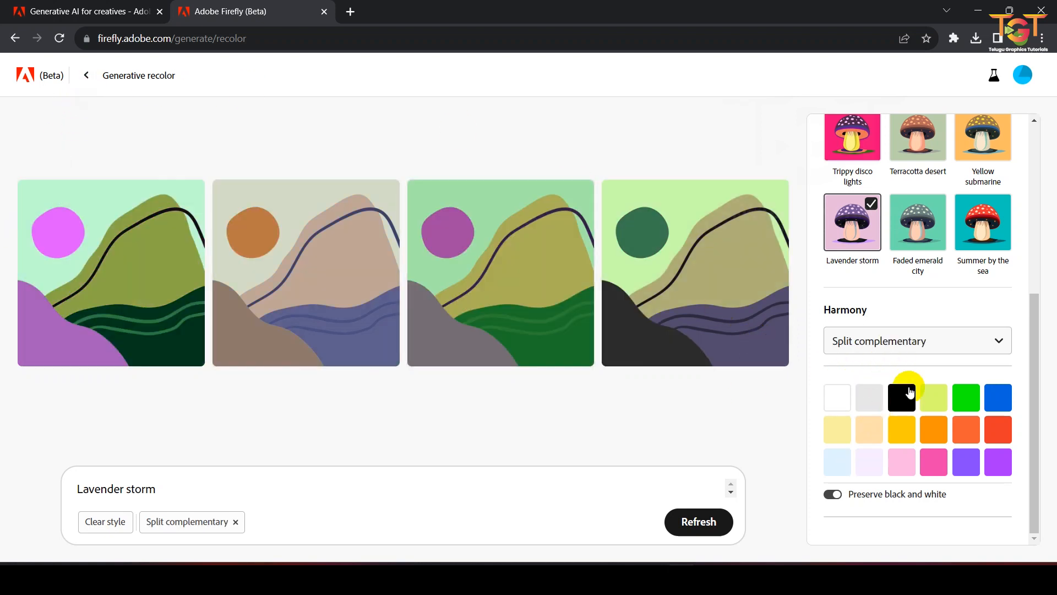
pyautogui.click(892, 339)
pyautogui.click(857, 478)
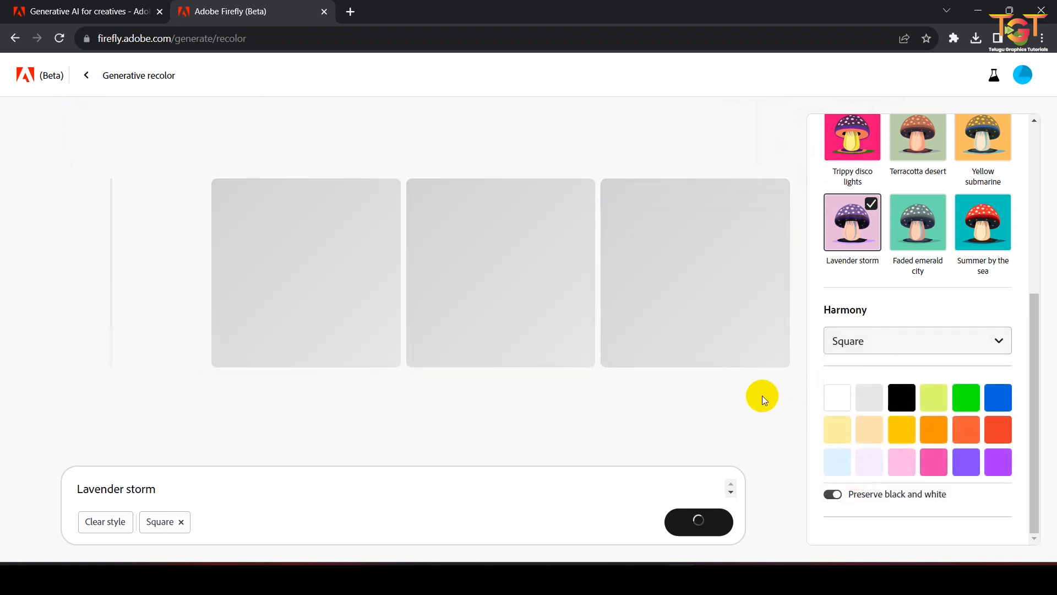
# Step: Upload the chemical-svgrepo-com SVG file from Downloads as the artwork to recolor
pyautogui.scroll(5, 926, 276)
pyautogui.scroll(1, 936, 265)
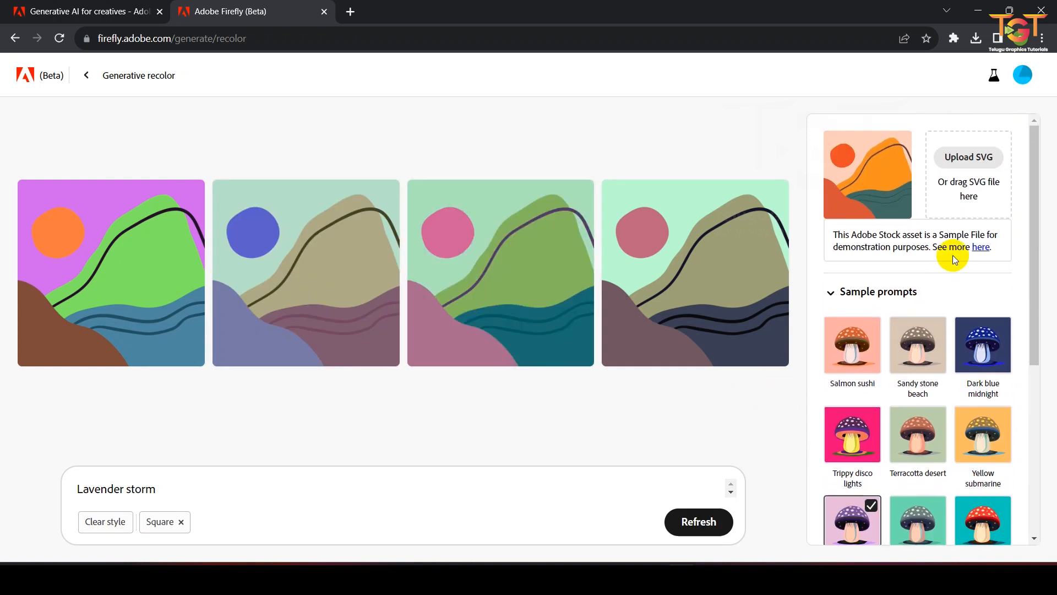
pyautogui.click(970, 157)
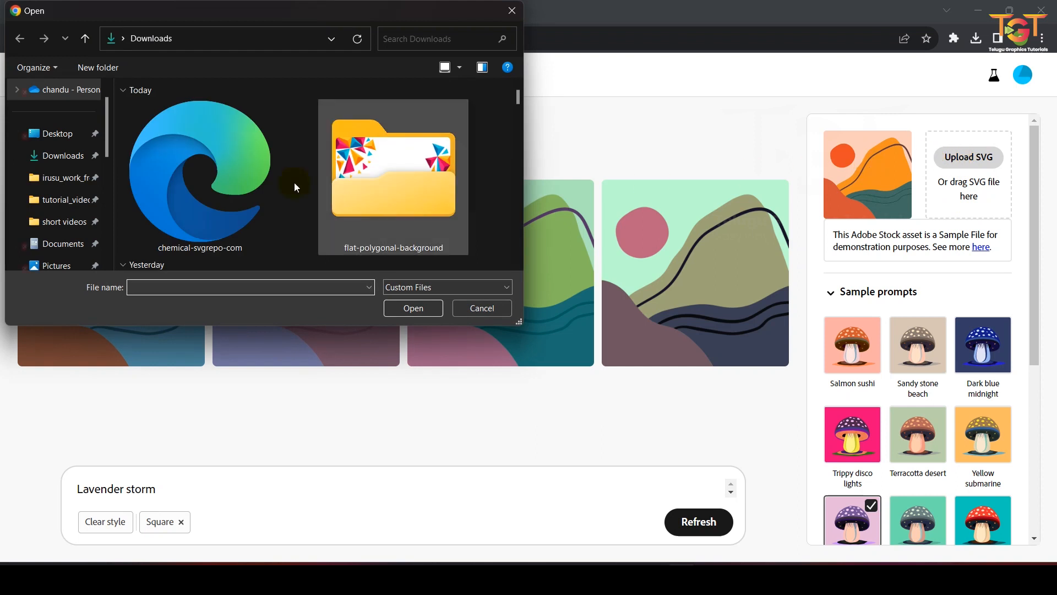
pyautogui.click(254, 218)
pyautogui.click(252, 217)
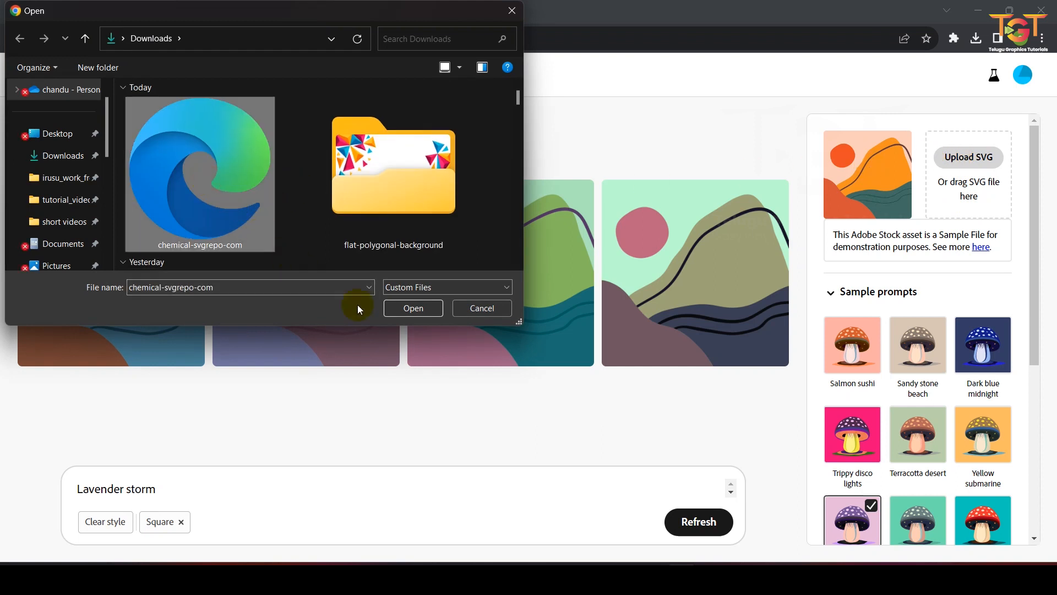
pyautogui.click(411, 308)
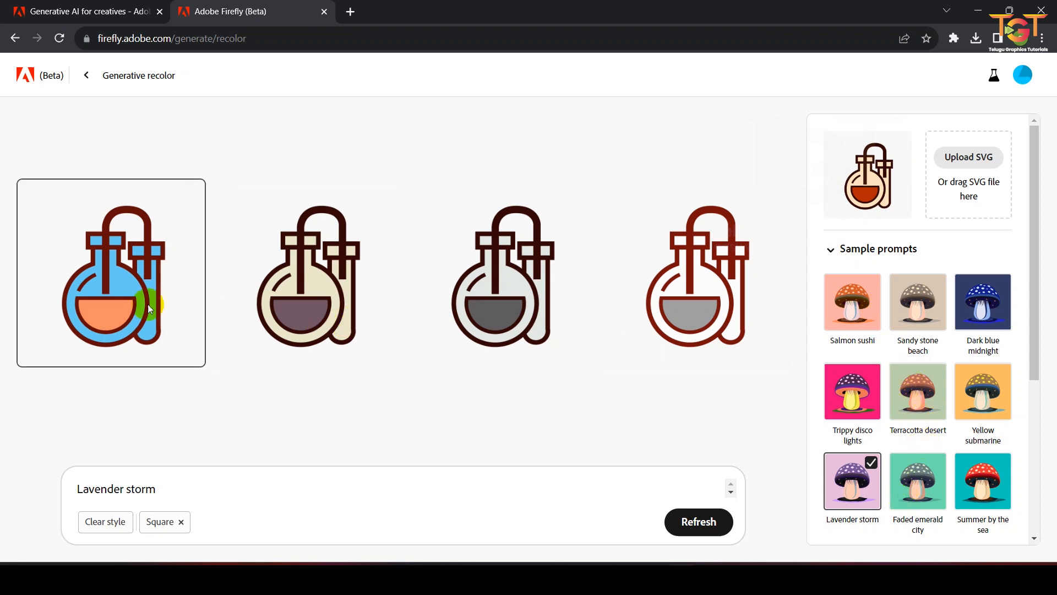
# Step: Remove the Square harmony style and apply the Summer by the sea sample prompt
pyautogui.click(180, 522)
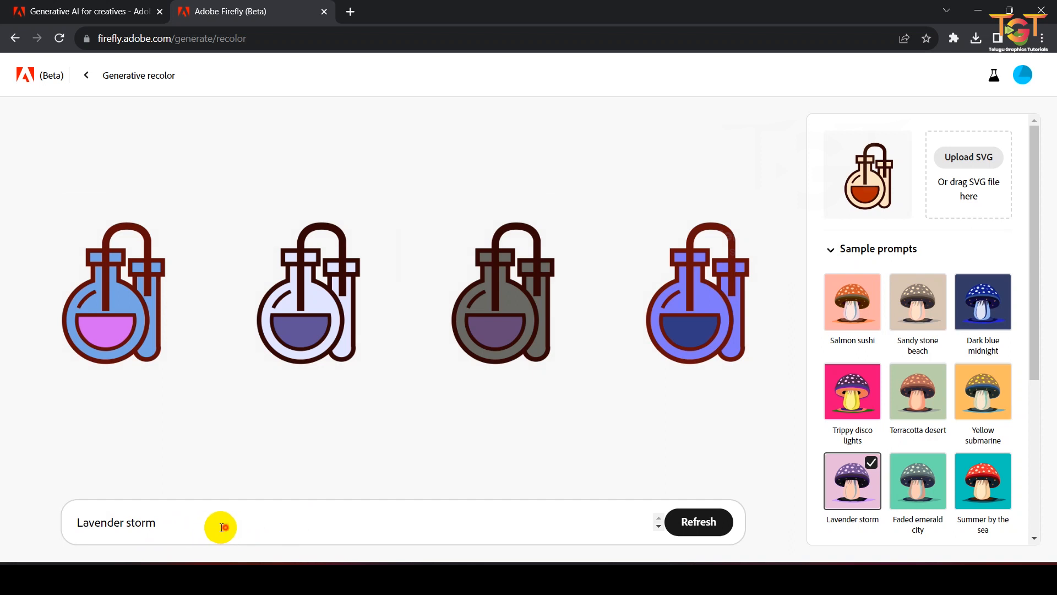
pyautogui.moveTo(227, 527); pyautogui.dragTo(2, 528)
pyautogui.scroll(-4, 920, 396)
pyautogui.scroll(2, 944, 384)
pyautogui.click(989, 372)
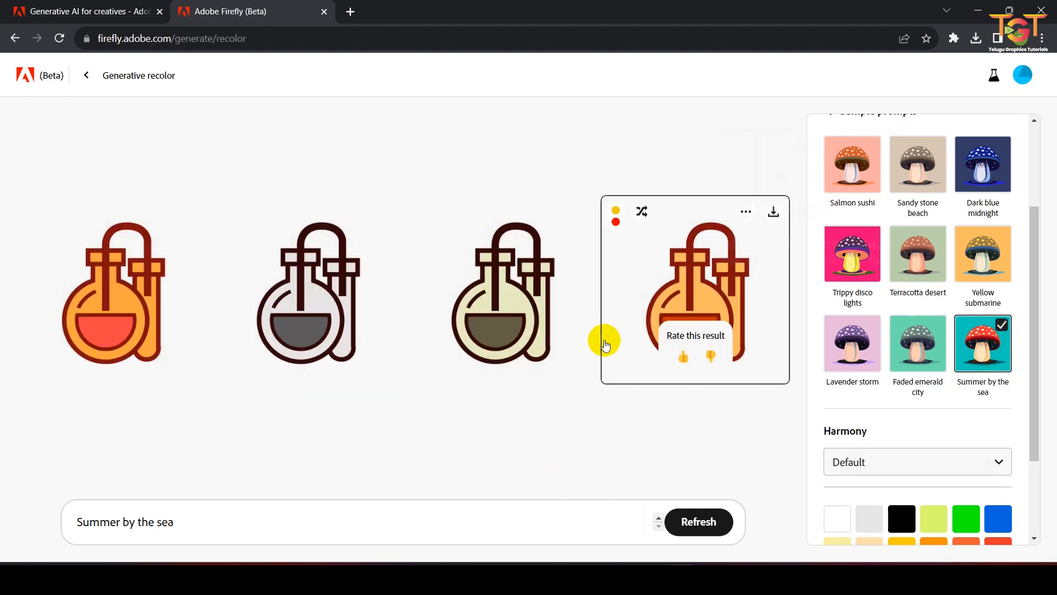
# Step: Add Blue violet, Light Purple, Azure, Green and Light lime color swatches to the recolor style
pyautogui.moveTo(218, 527); pyautogui.dragTo(71, 501)
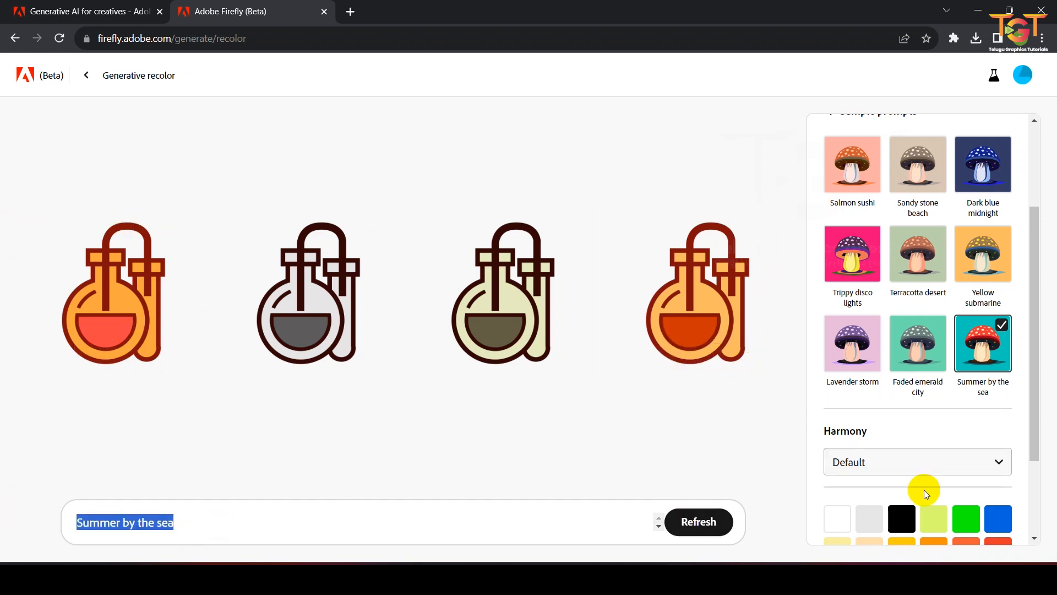
pyautogui.scroll(-3, 924, 490)
pyautogui.click(967, 461)
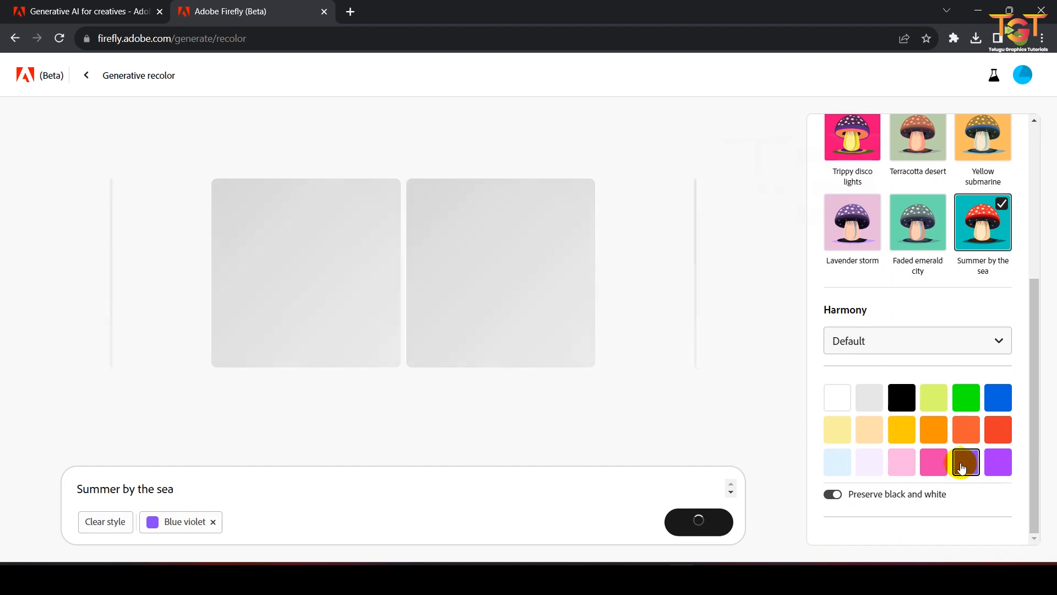
pyautogui.click(995, 460)
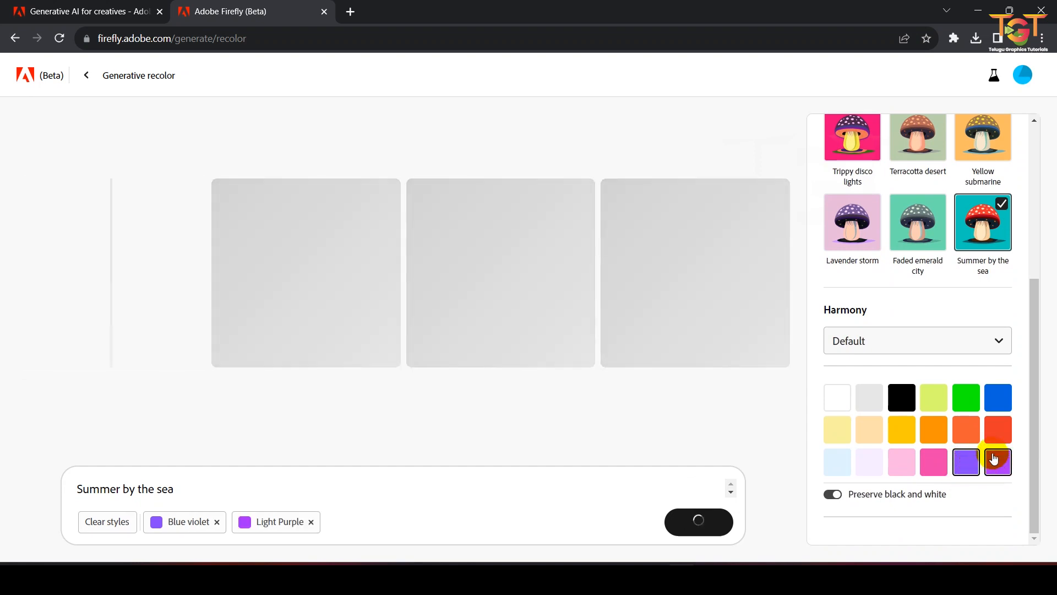
pyautogui.click(1002, 404)
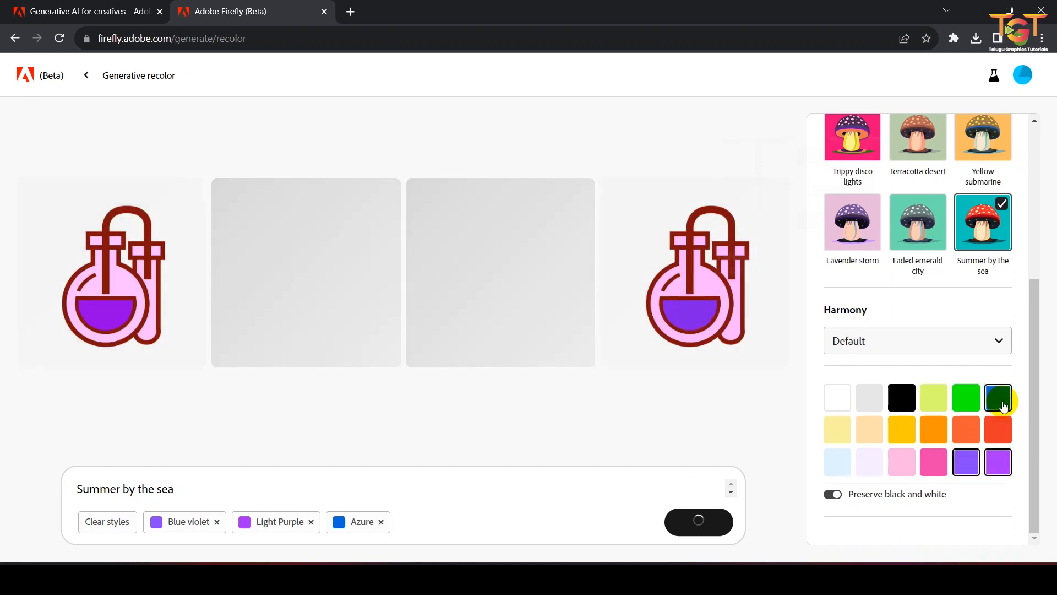
pyautogui.click(967, 403)
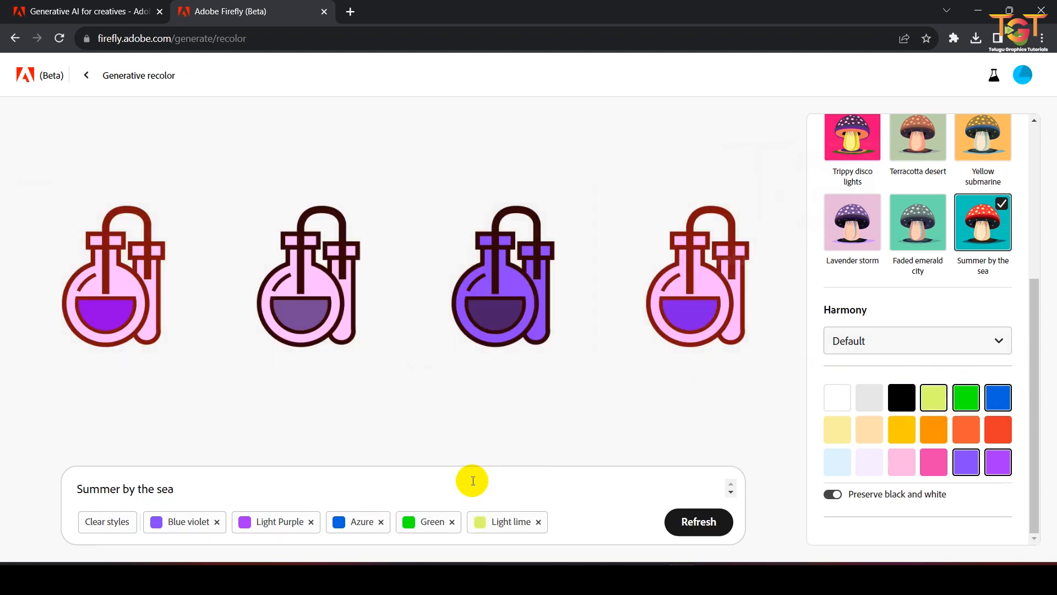
# Step: Remove all the added color style tags from the prompt
pyautogui.click(217, 521)
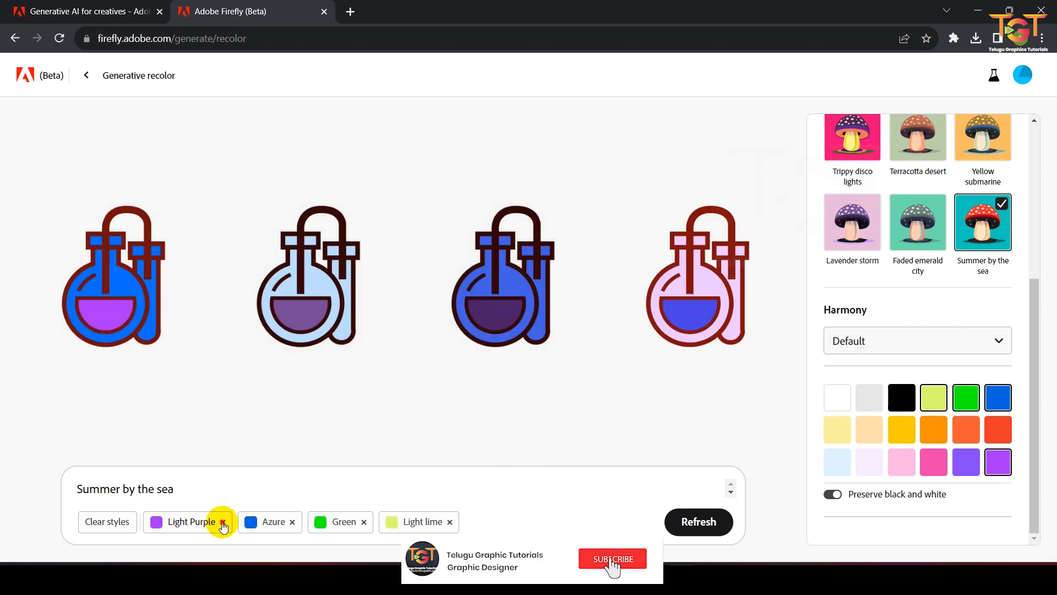
pyautogui.click(221, 522)
pyautogui.click(200, 522)
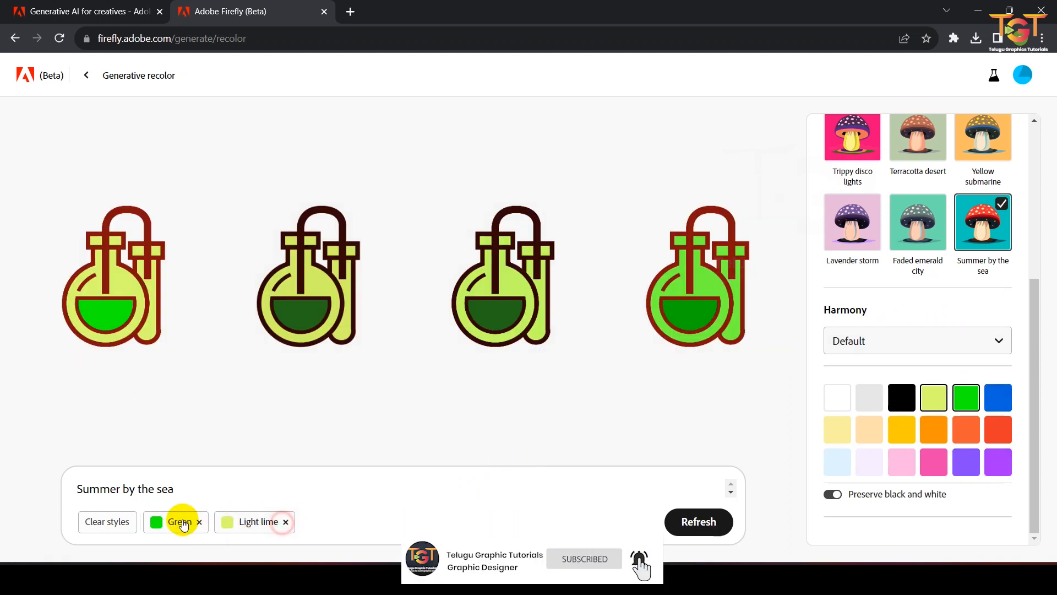
pyautogui.click(286, 522)
pyautogui.scroll(1, 874, 346)
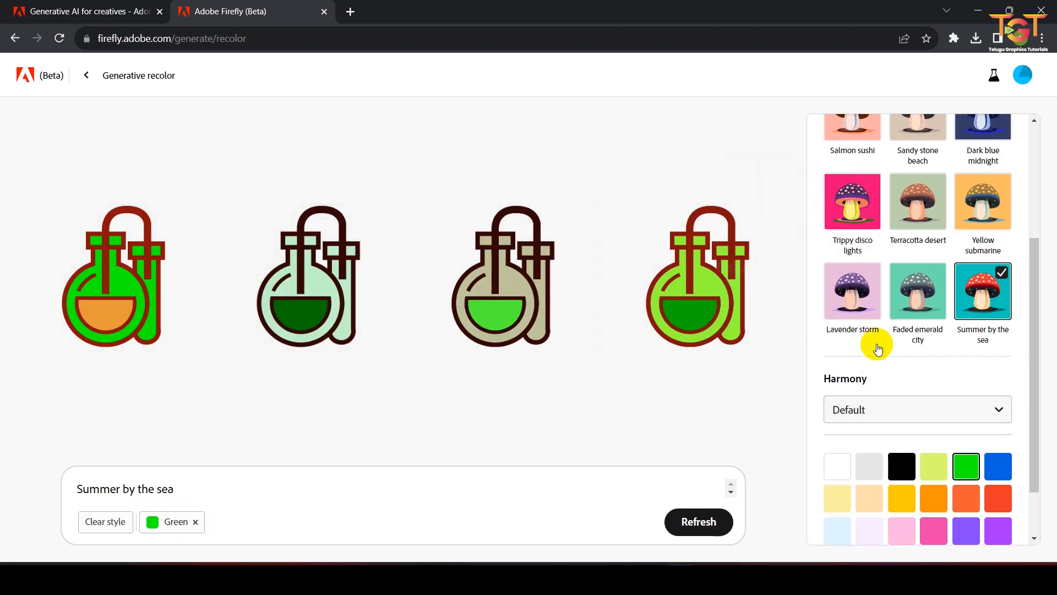
pyautogui.scroll(3, 946, 319)
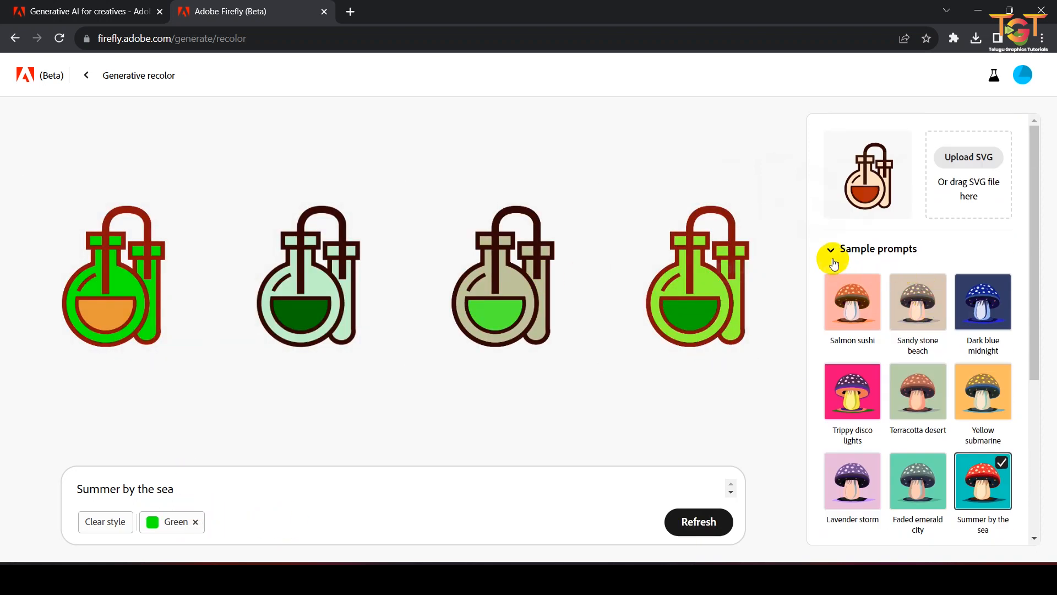
pyautogui.click(195, 521)
# Step: Replace the prompt with "golden theme", generate new variations and open the fourth one enlarged
pyautogui.tripleClick(247, 512)
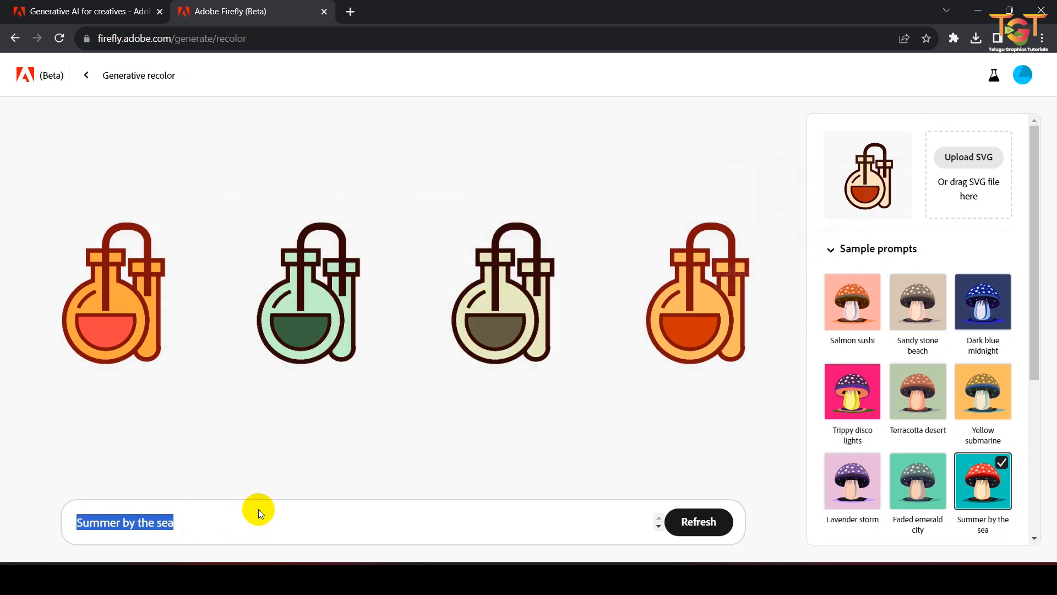
pyautogui.write('black theme')
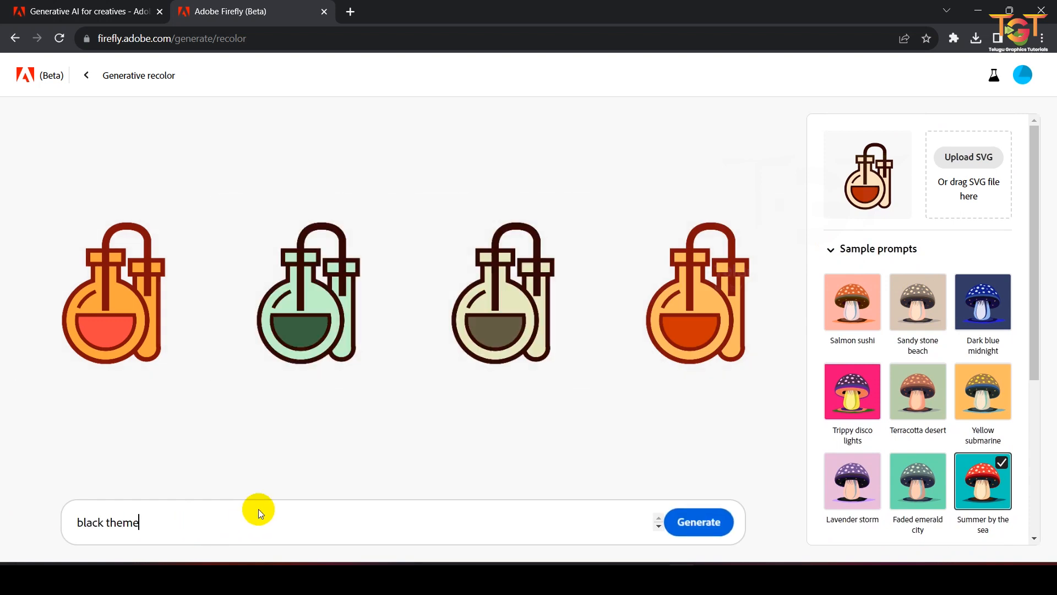
pyautogui.moveTo(104, 521); pyautogui.dragTo(5, 523)
pyautogui.write('golden')
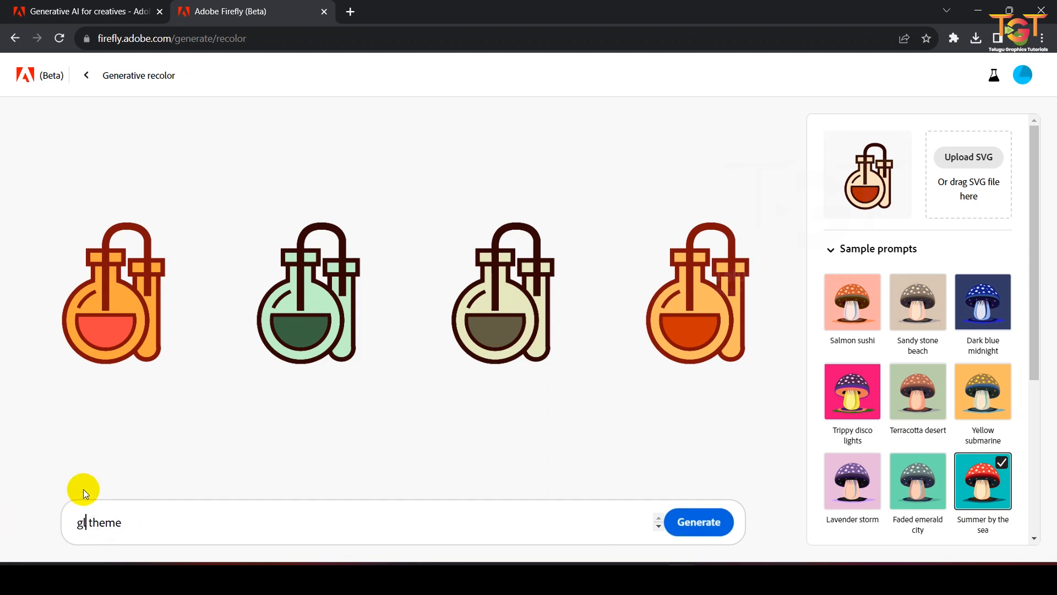
pyautogui.click(692, 523)
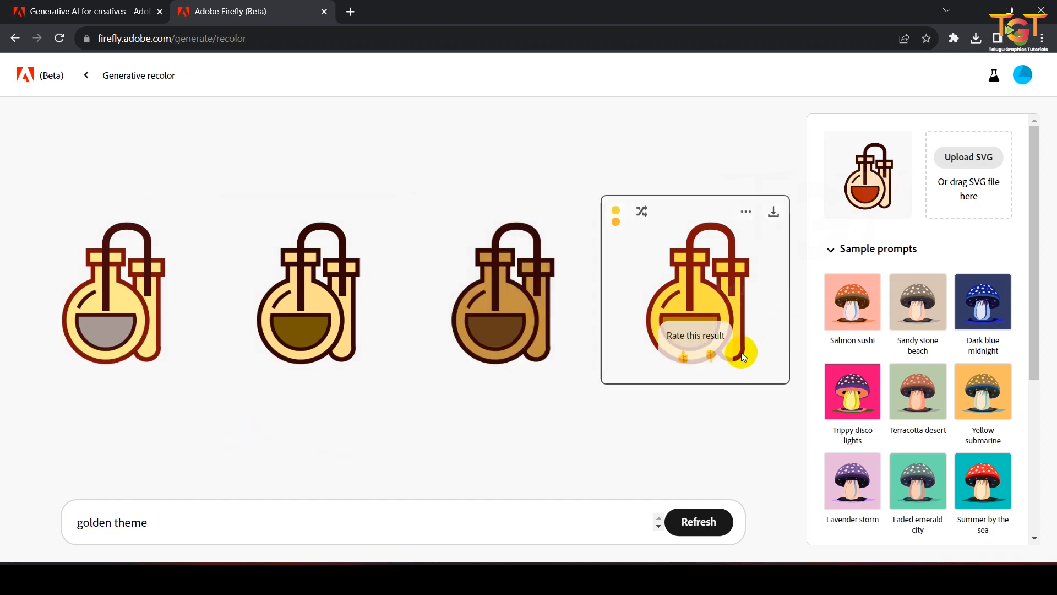
pyautogui.click(695, 274)
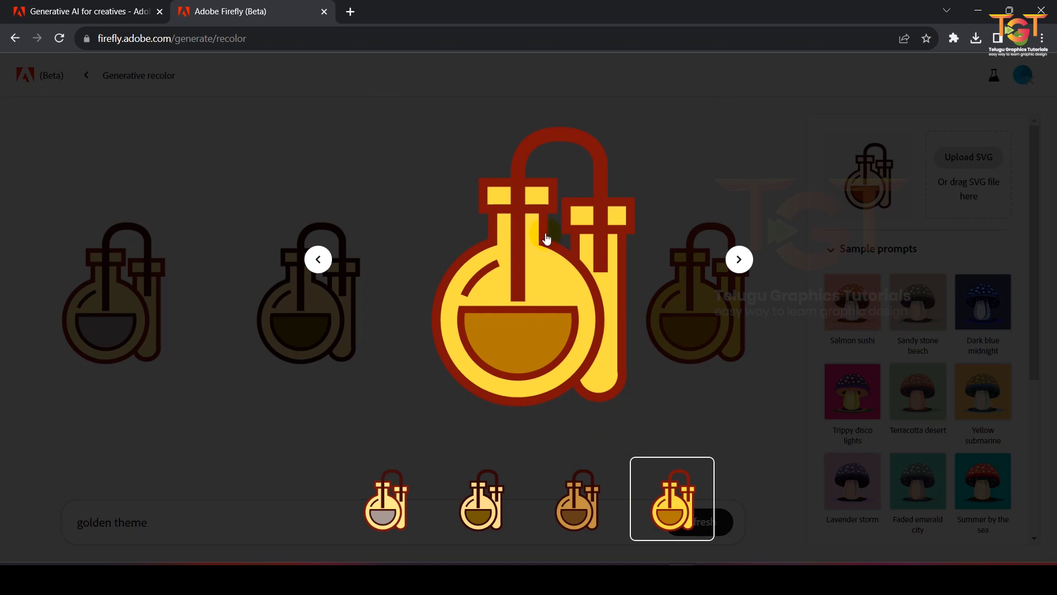
# Step: Close the enlarged preview and collapse the Sample prompts section
pyautogui.click(769, 194)
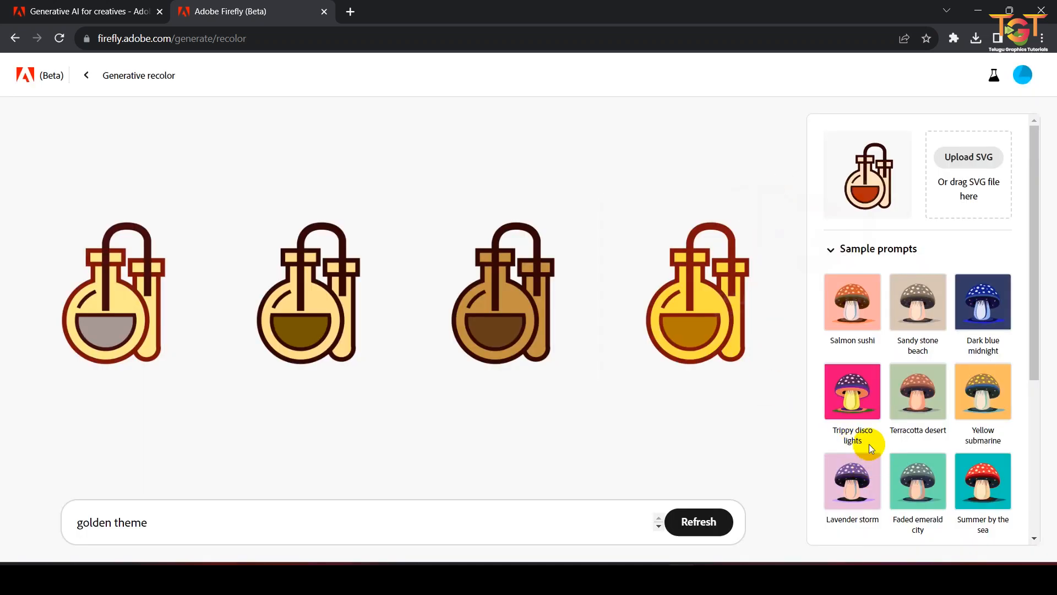
pyautogui.scroll(-3, 950, 384)
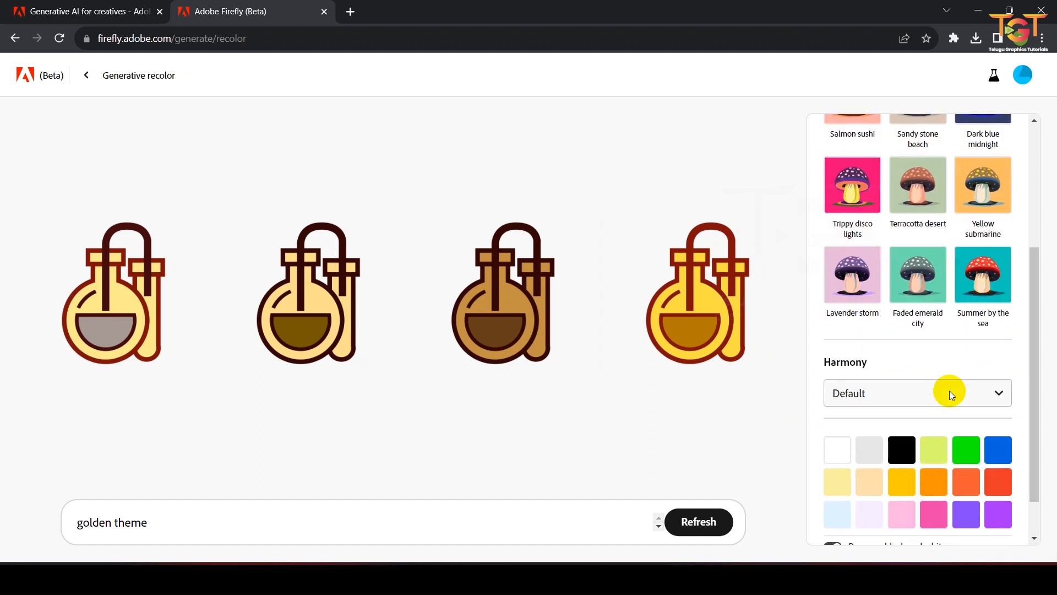
pyautogui.scroll(-1, 934, 428)
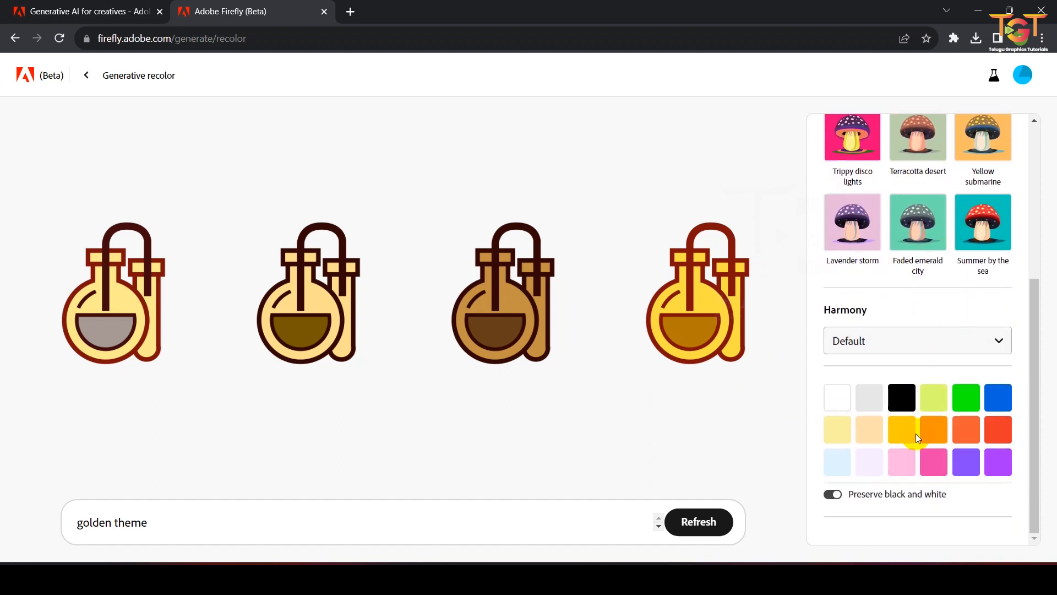
pyautogui.moveTo(196, 523); pyautogui.dragTo(12, 526)
pyautogui.scroll(5, 939, 347)
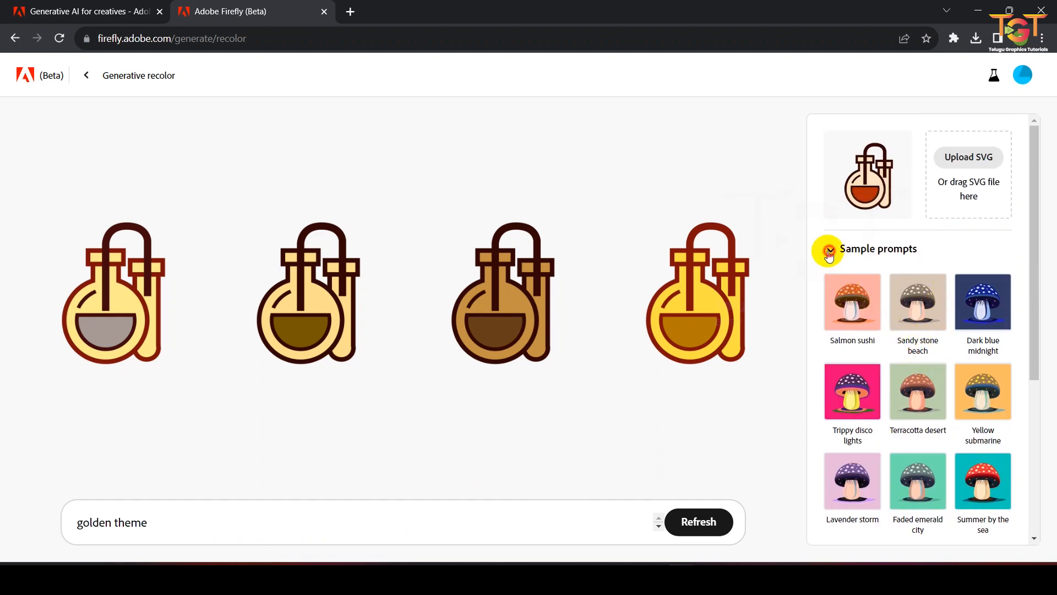
pyautogui.click(829, 252)
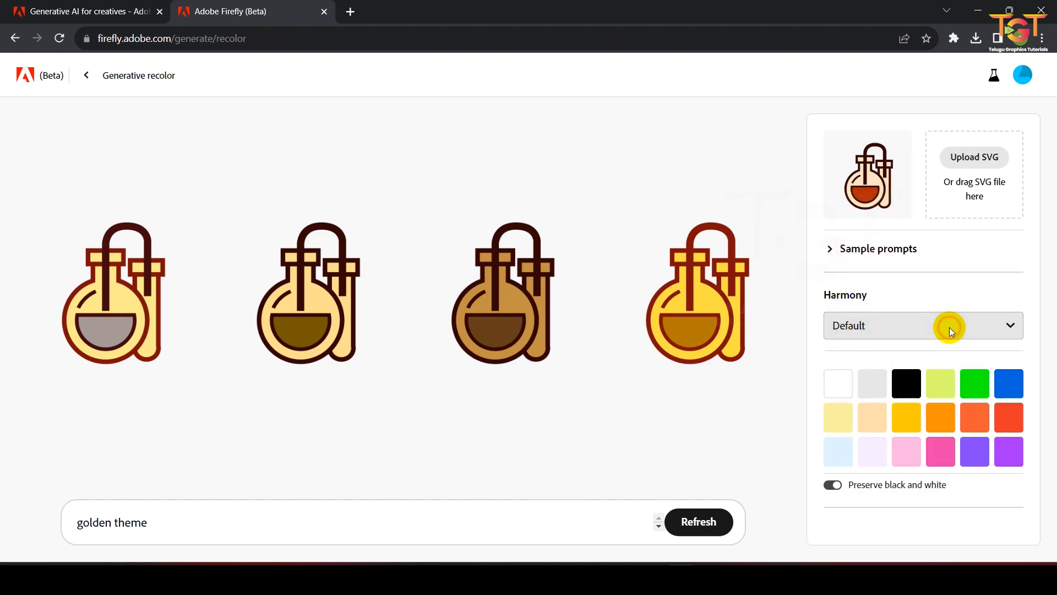
# Step: Apply the Square harmony and switch the harmony back to Default
pyautogui.click(949, 328)
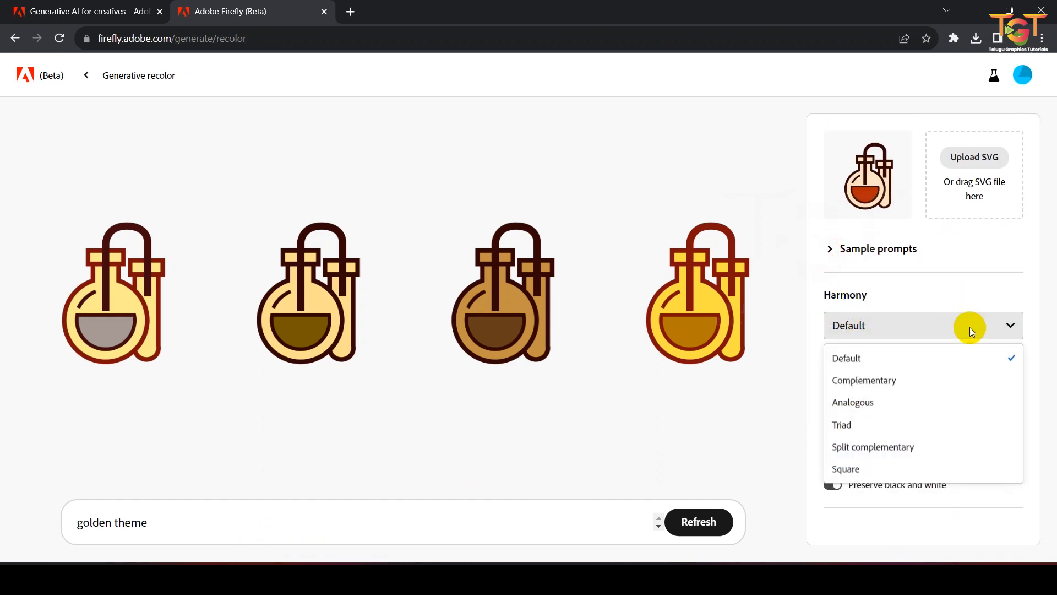
pyautogui.click(857, 467)
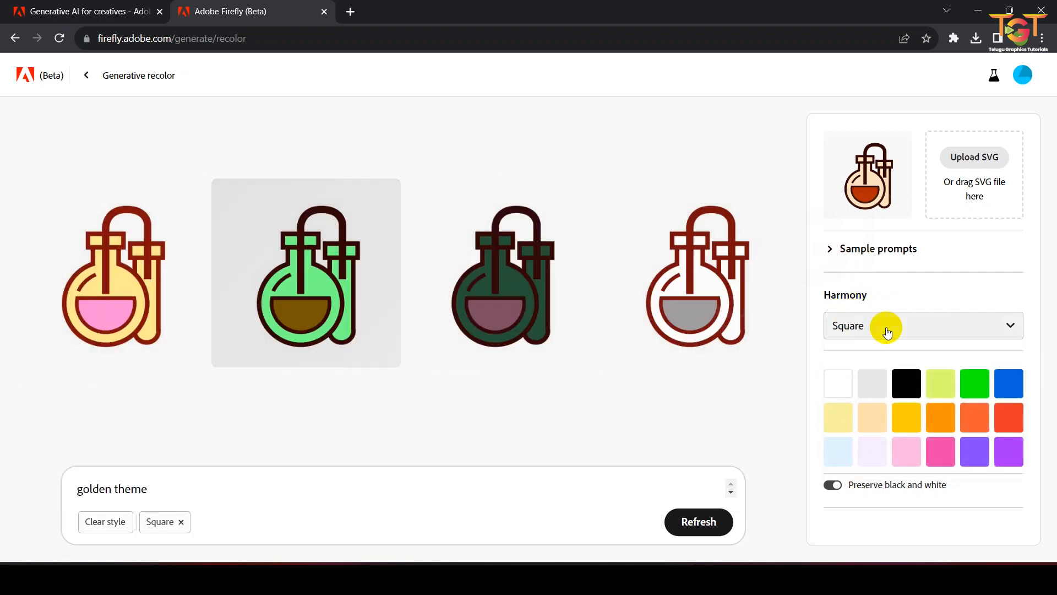
pyautogui.click(869, 329)
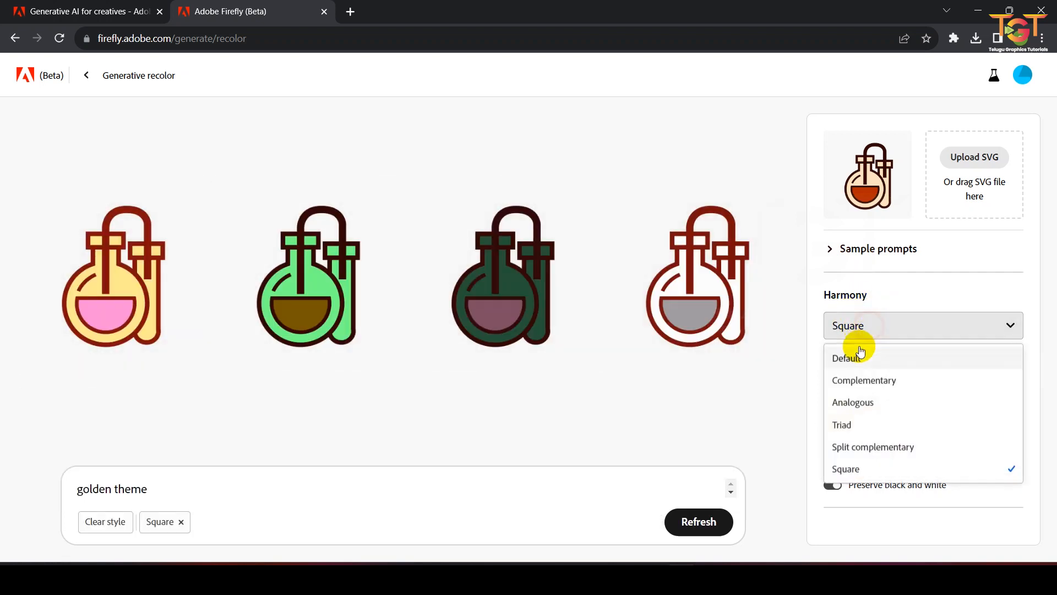
pyautogui.click(861, 353)
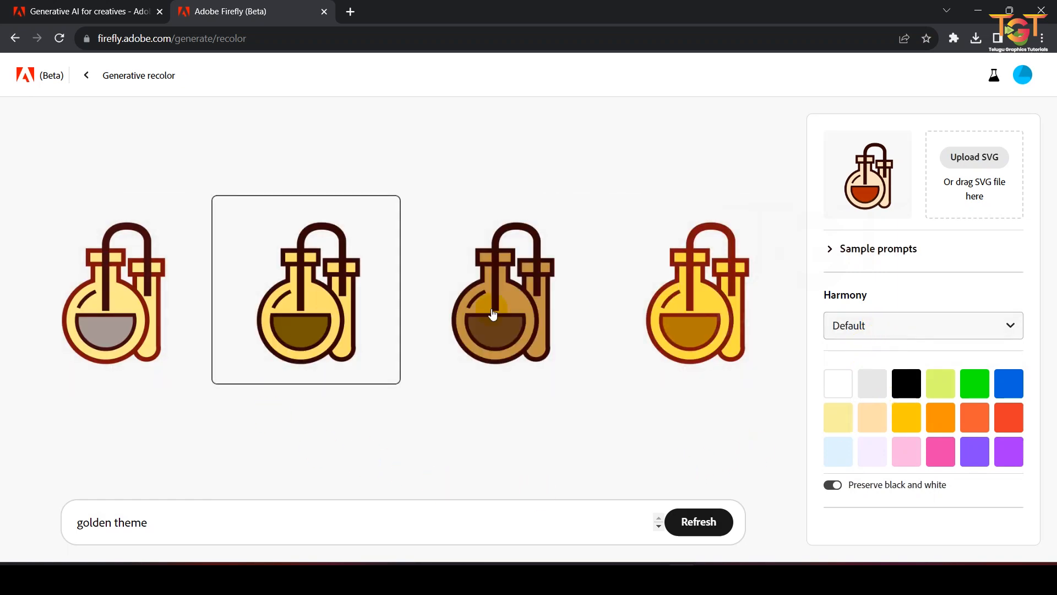
# Step: Add the Cerise and Light cerise color swatches to the recolor style
pyautogui.click(939, 454)
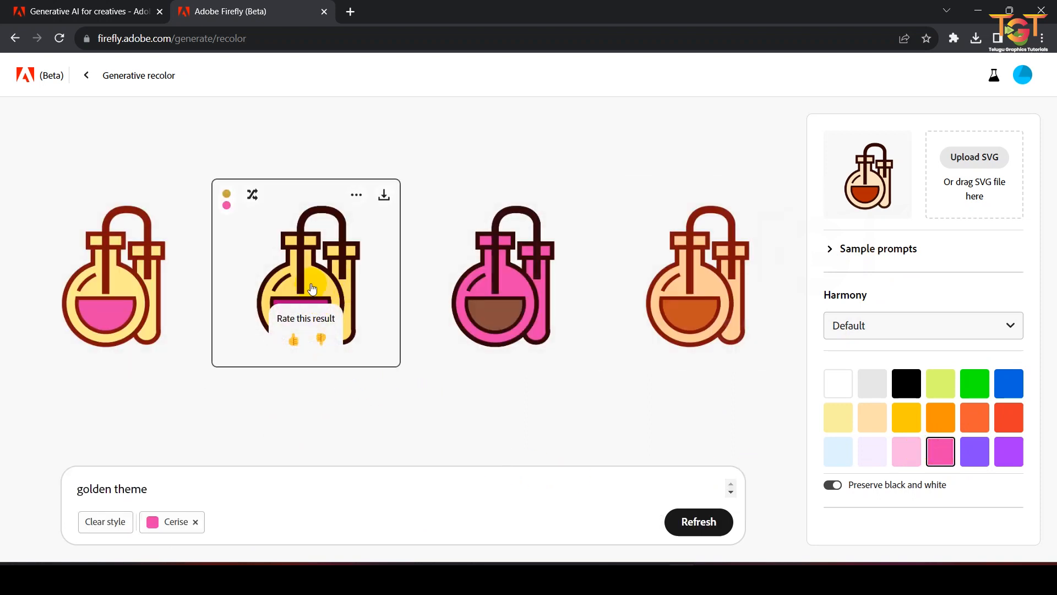
pyautogui.click(916, 455)
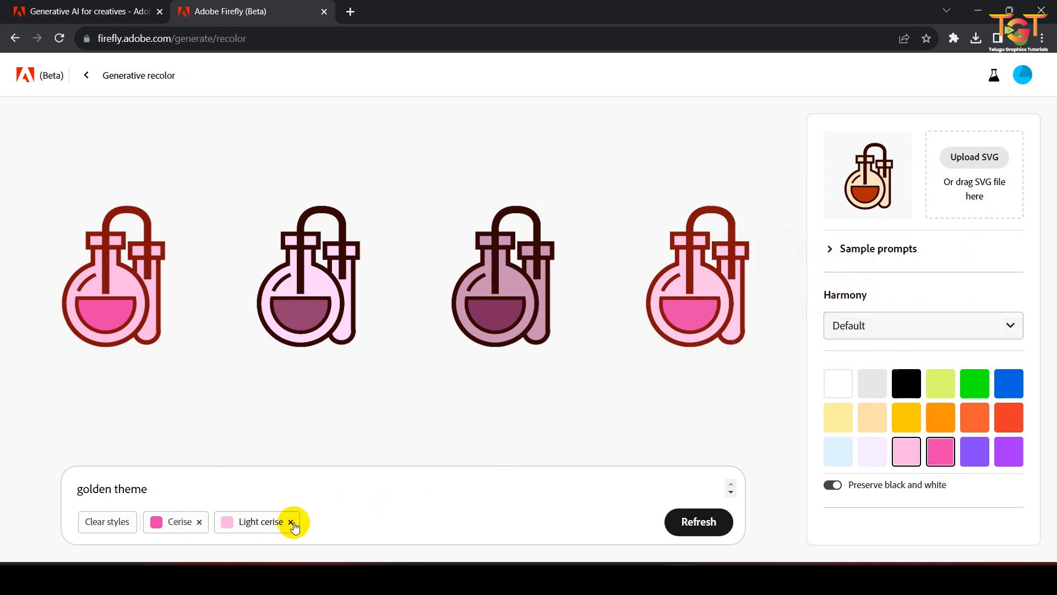
# Step: Expand Sample prompts, apply the Salmon sushi sample prompt and select the fourth generated variation
pyautogui.click(815, 257)
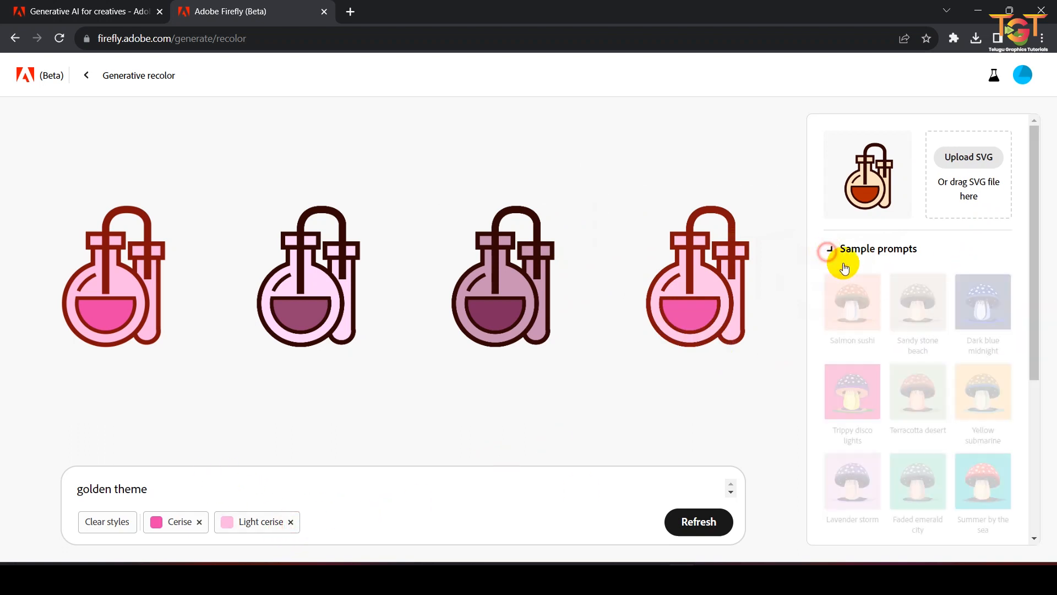
pyautogui.click(857, 314)
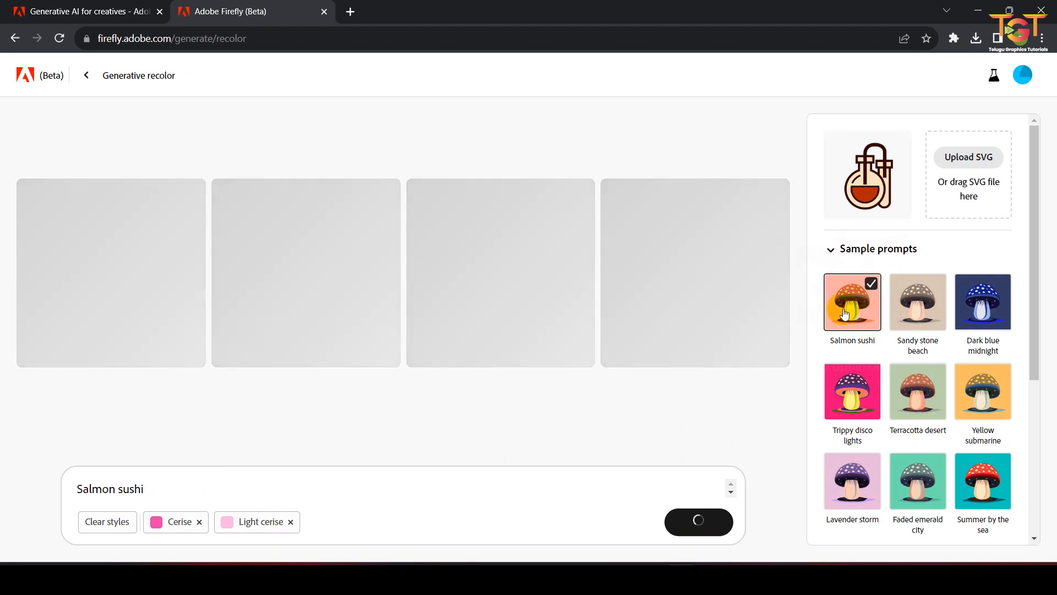
pyautogui.scroll(-5, 854, 386)
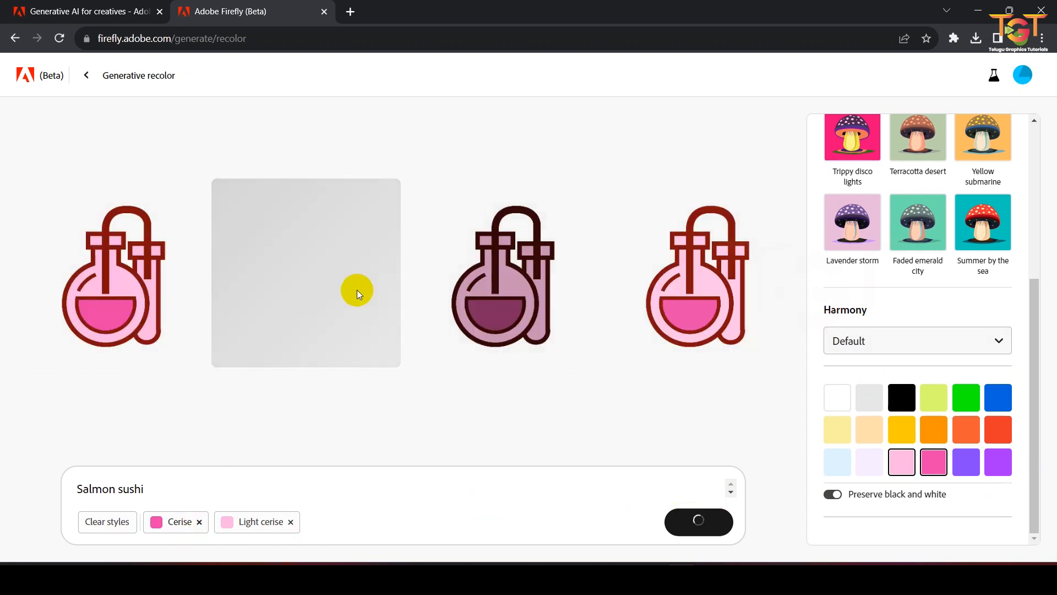
pyautogui.click(697, 305)
pyautogui.click(765, 208)
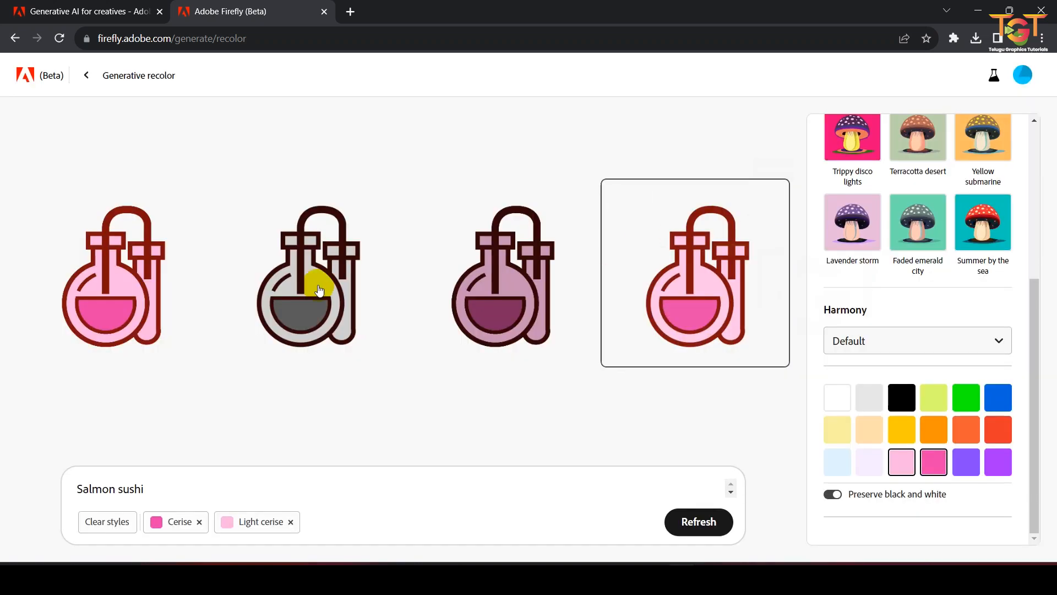
# Step: Leave Generative recolor and return to the Adobe Firefly home page
pyautogui.click(88, 75)
pyautogui.scroll(-5, 302, 309)
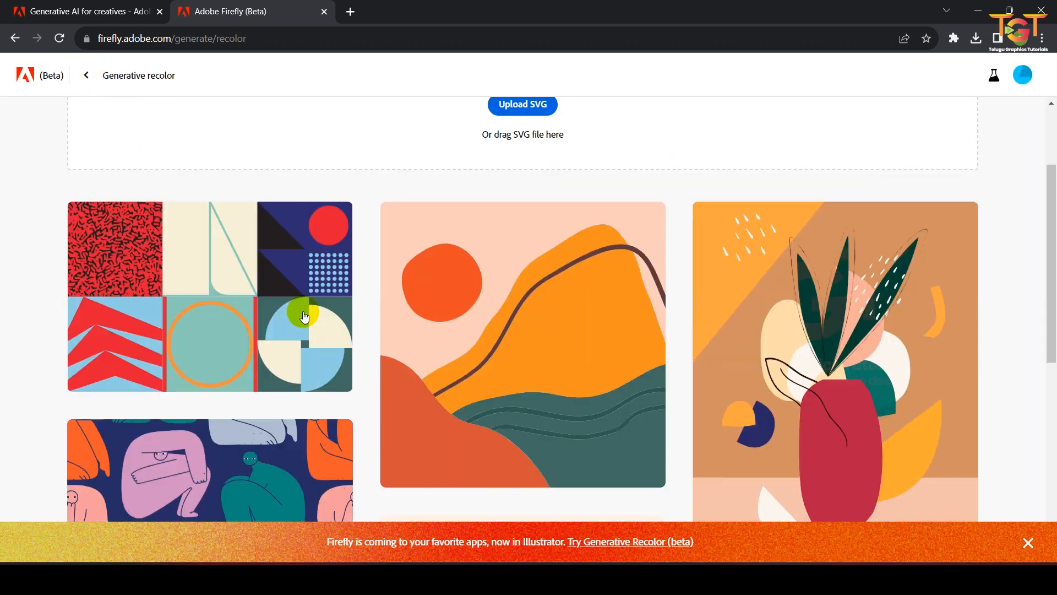
pyautogui.scroll(5, 300, 325)
pyautogui.click(84, 72)
pyautogui.scroll(-5, 202, 308)
pyautogui.scroll(4, 210, 275)
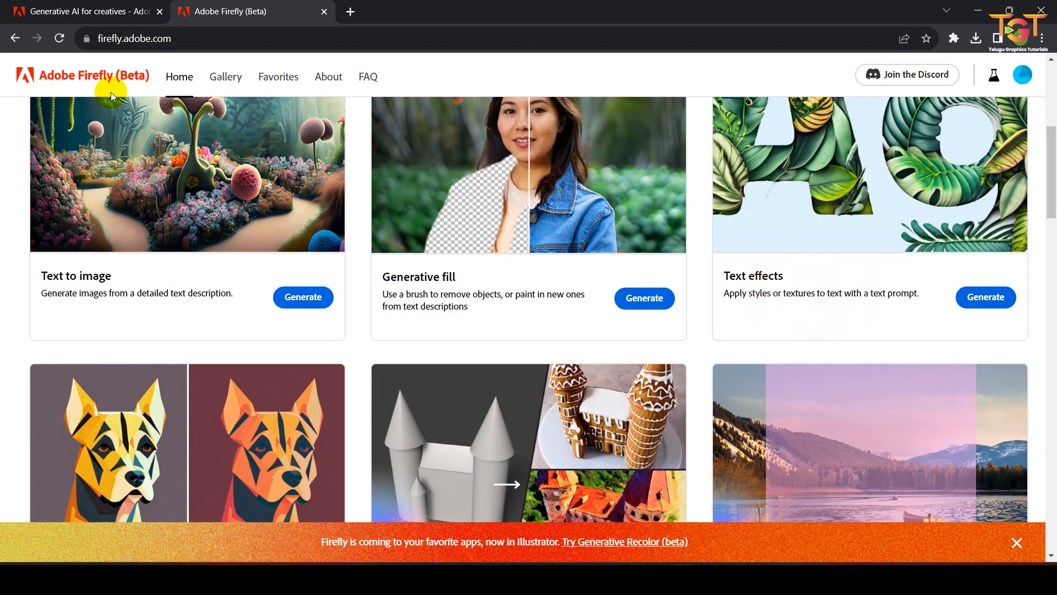